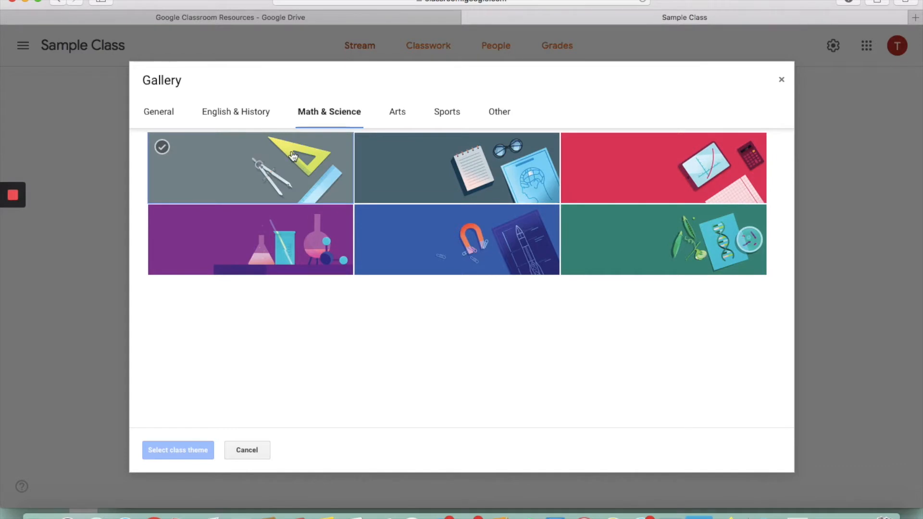
# Step: Apply the red Math & Science theme with the graph tablet and calculator banner to Sample Class
pyautogui.click(611, 177)
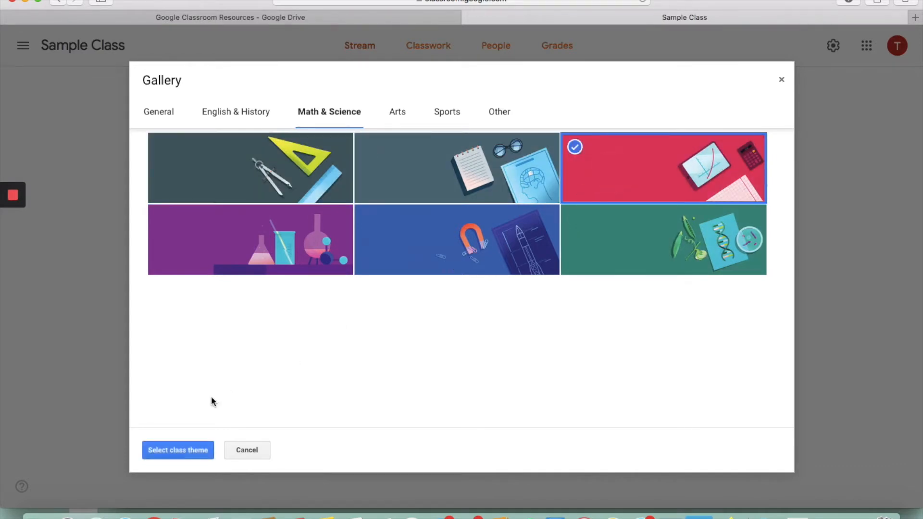
pyautogui.click(175, 452)
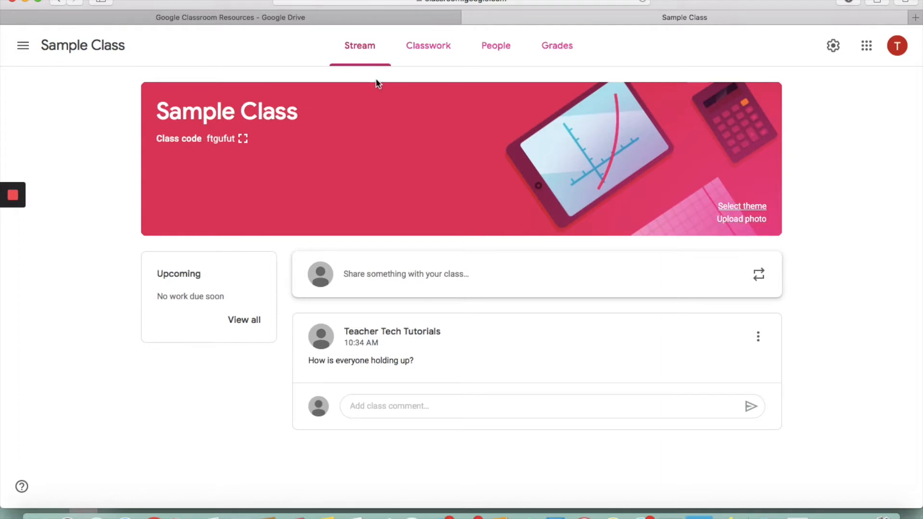
# Step: Go to the Classroom Settings page from the navigation drawer
pyautogui.click(25, 52)
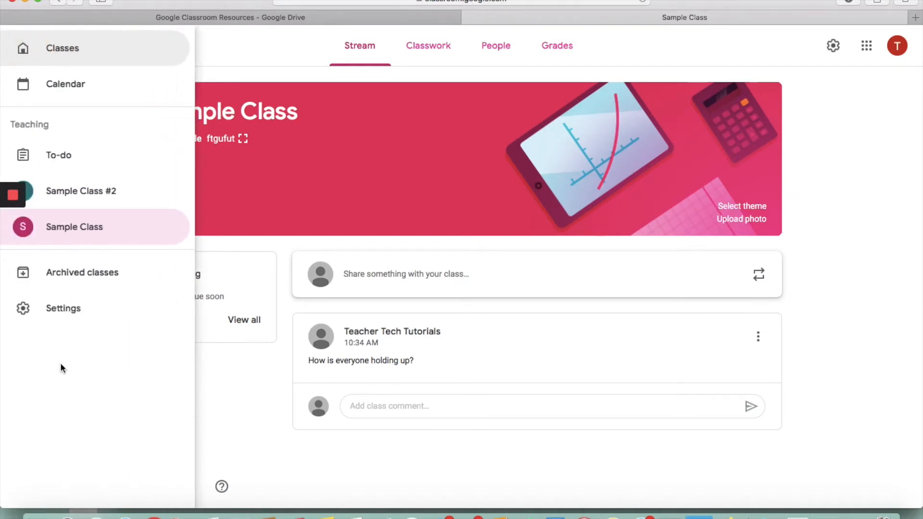
pyautogui.click(834, 64)
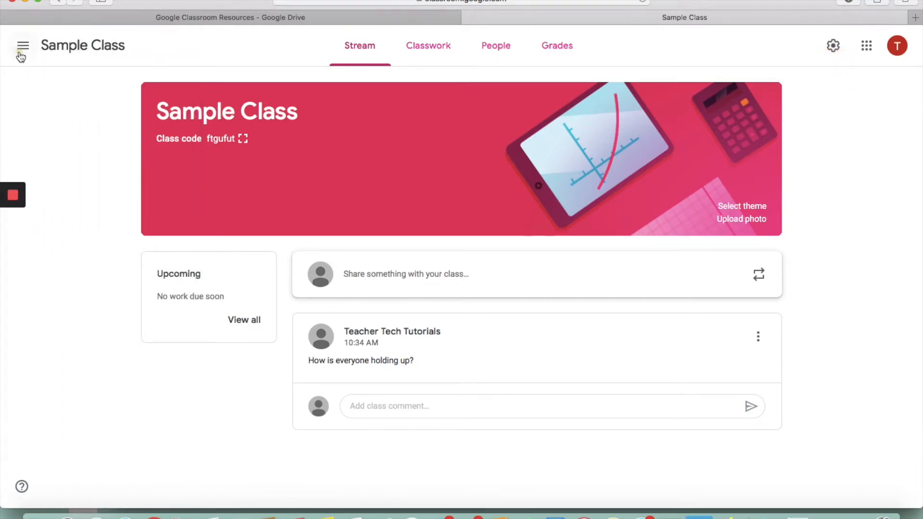
pyautogui.click(22, 47)
pyautogui.click(50, 317)
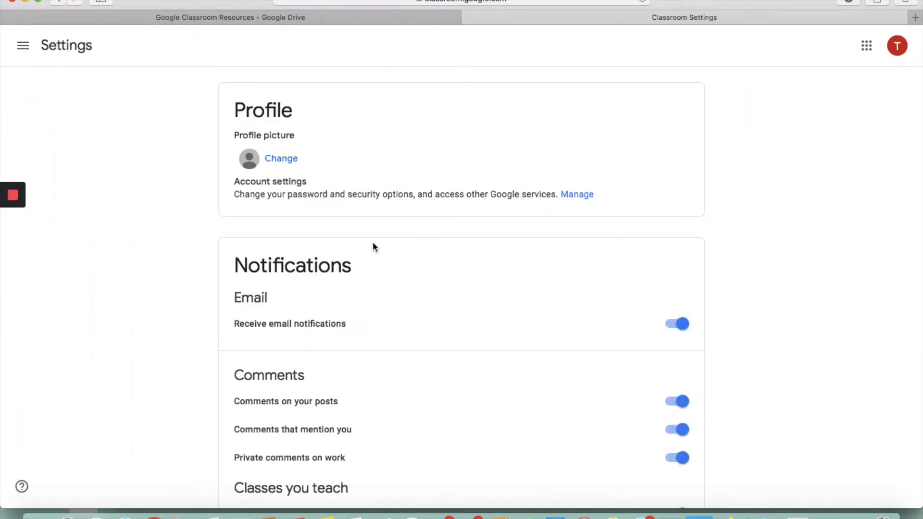
# Step: Switch the Receive email notifications toggle off
pyautogui.scroll(-1, 287, 173)
pyautogui.scroll(-5, 287, 171)
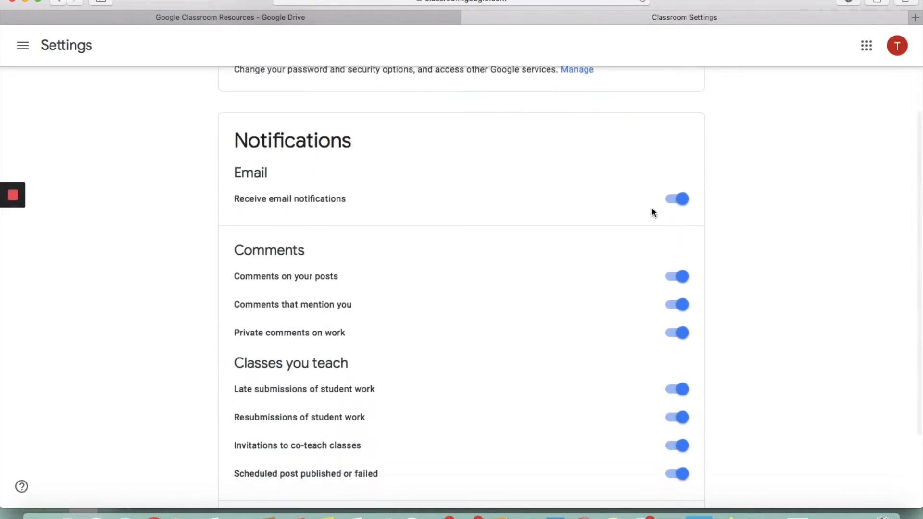
pyautogui.click(684, 202)
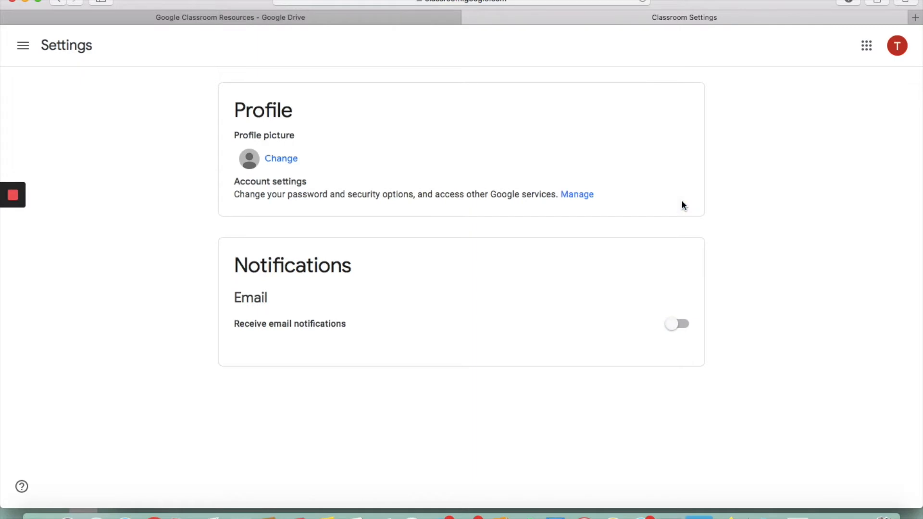
pyautogui.click(679, 325)
pyautogui.scroll(-5, 680, 329)
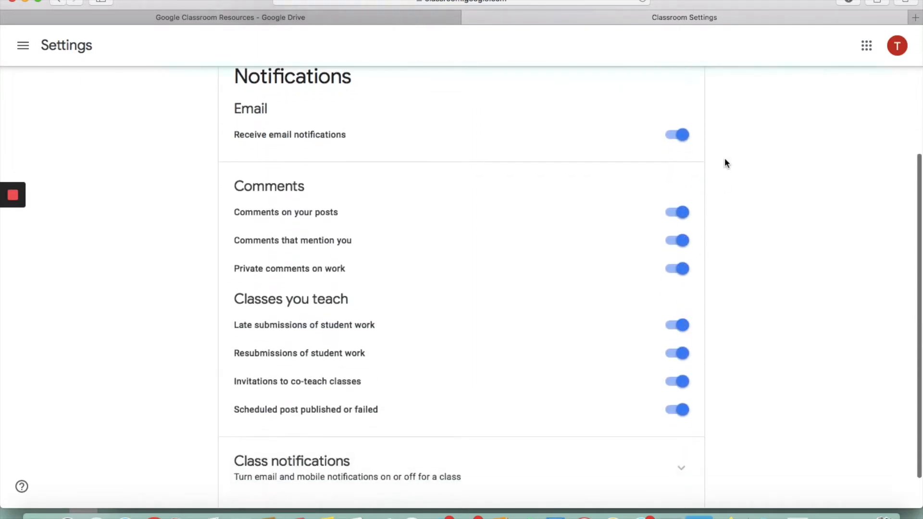
pyautogui.click(680, 137)
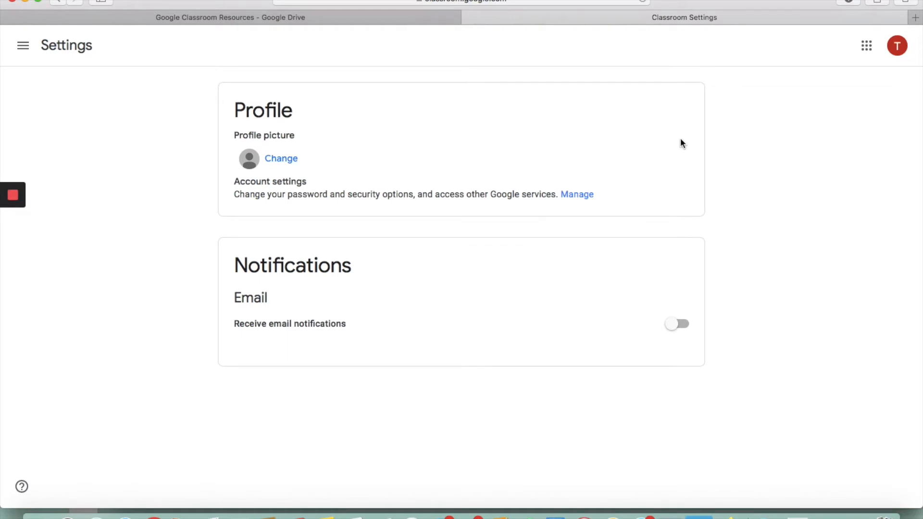
# Step: Return to Sample Class and show its People list, dismissing the student progress tip
pyautogui.click(23, 48)
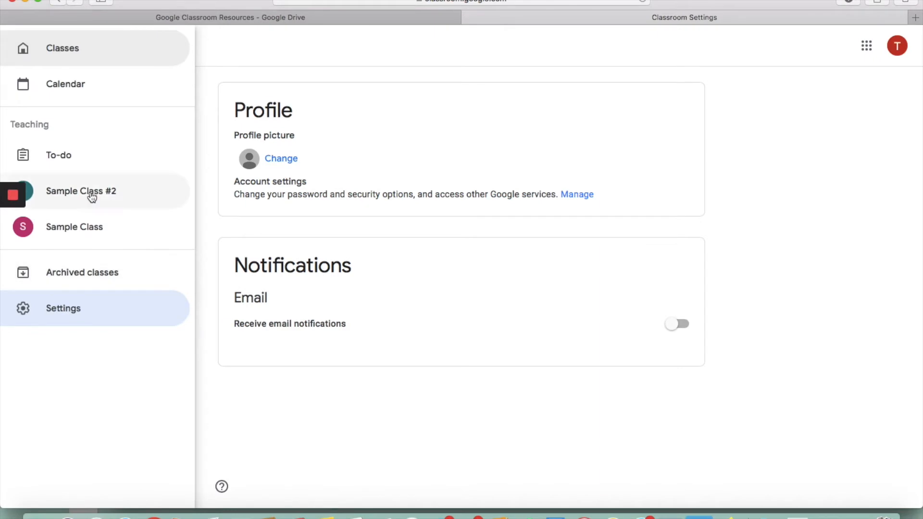
pyautogui.click(90, 227)
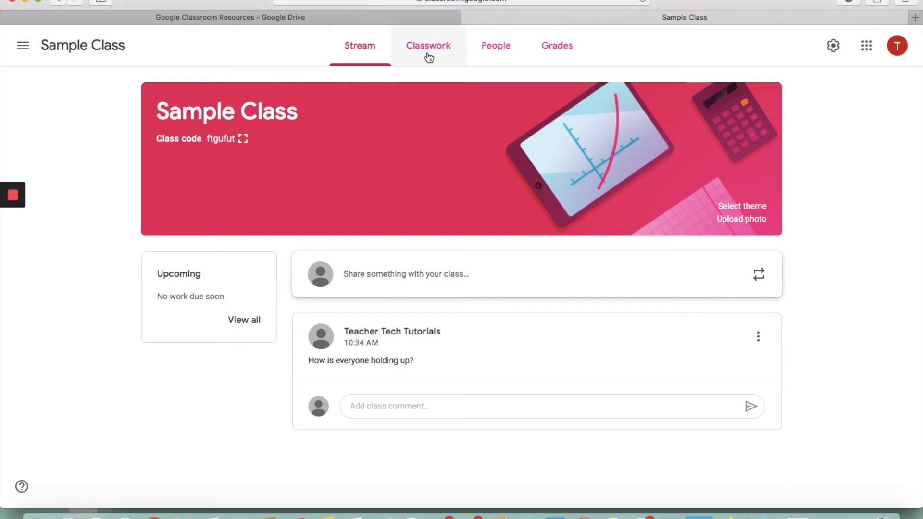
pyautogui.click(496, 59)
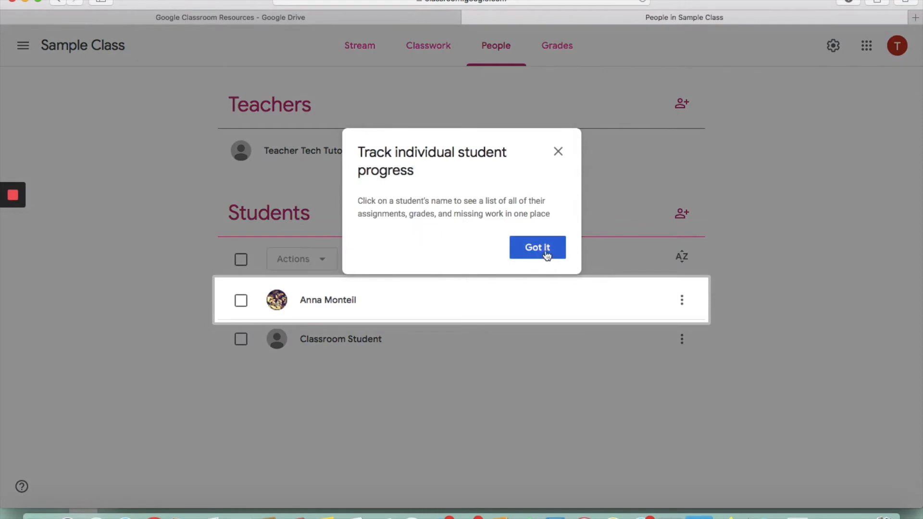
pyautogui.click(545, 248)
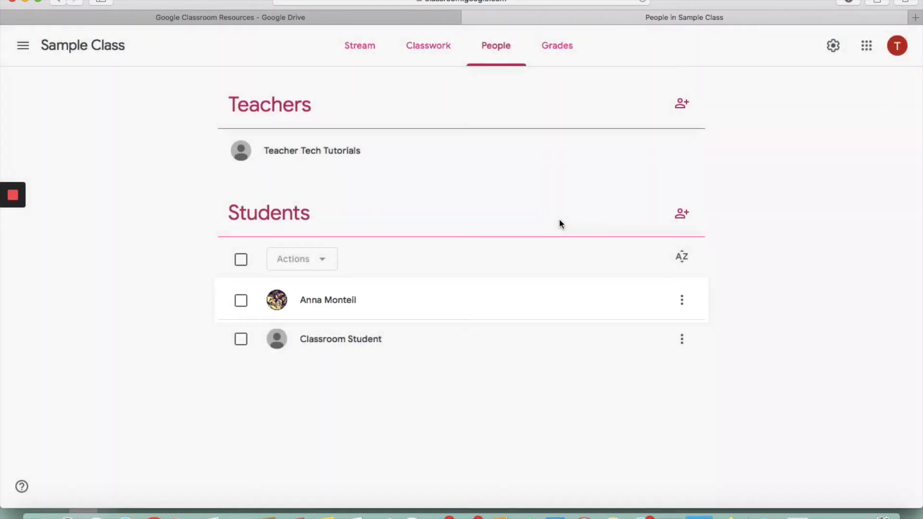
# Step: Invite a co-teacher by their e-mail address, then bring up Classwork's create options
pyautogui.click(681, 108)
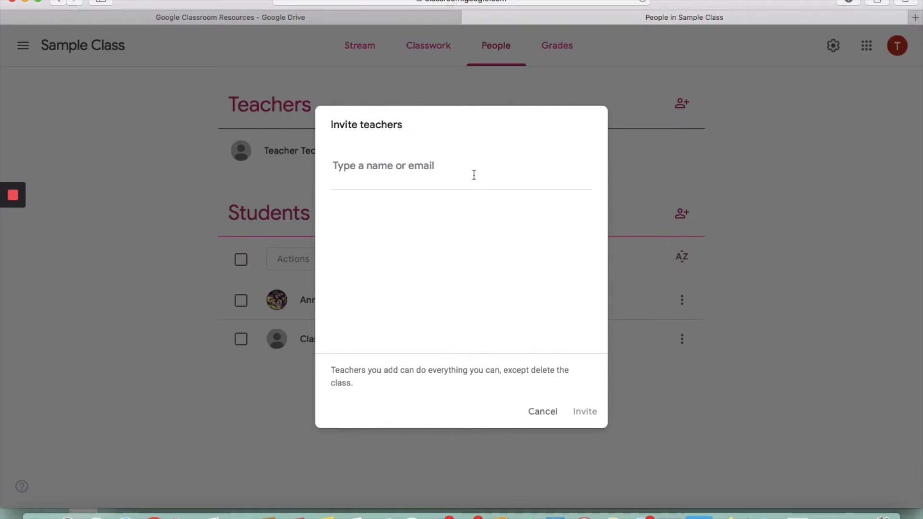
pyautogui.click(543, 412)
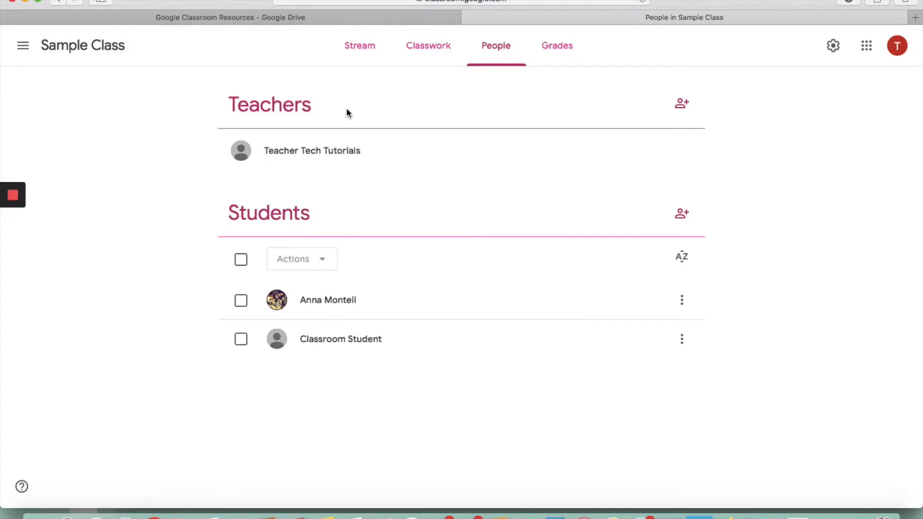
pyautogui.click(687, 107)
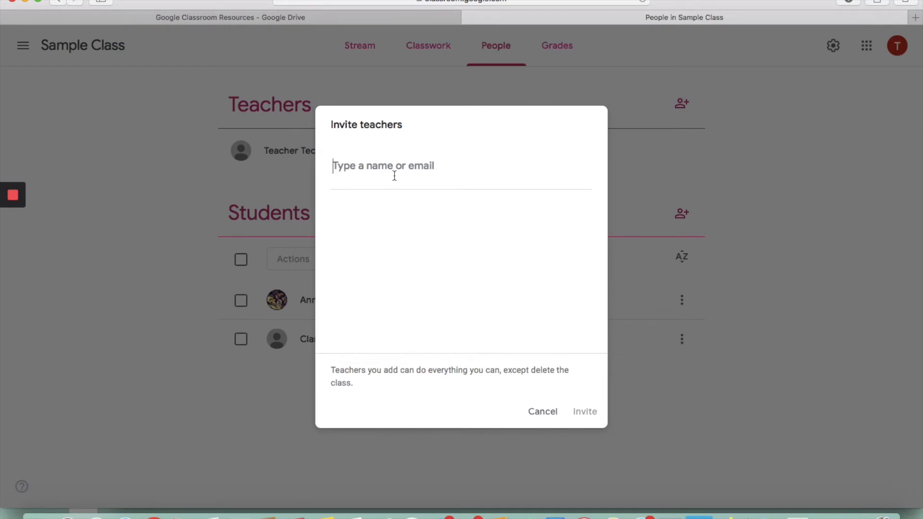
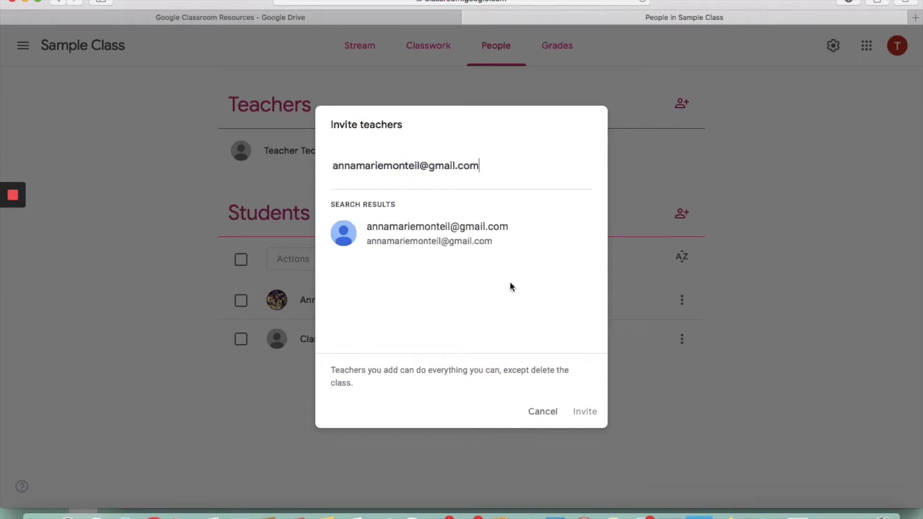
pyautogui.click(488, 247)
pyautogui.click(584, 412)
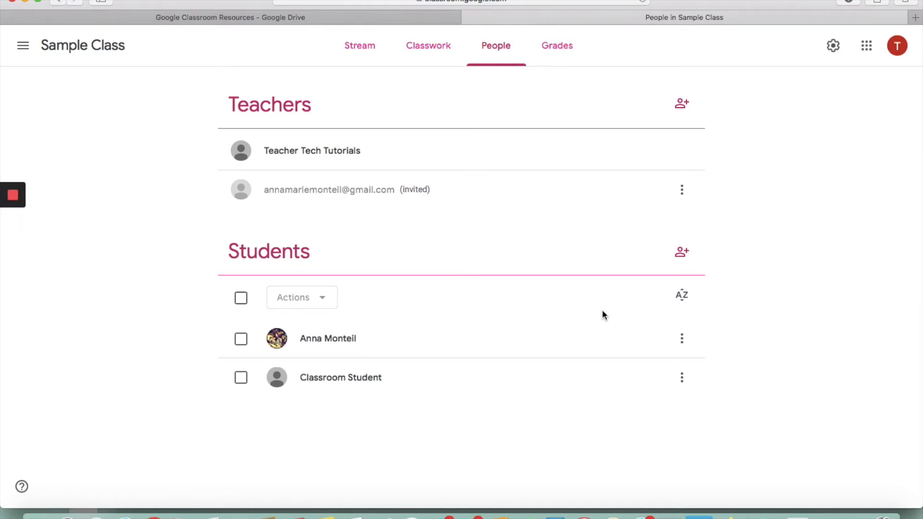
pyautogui.click(438, 48)
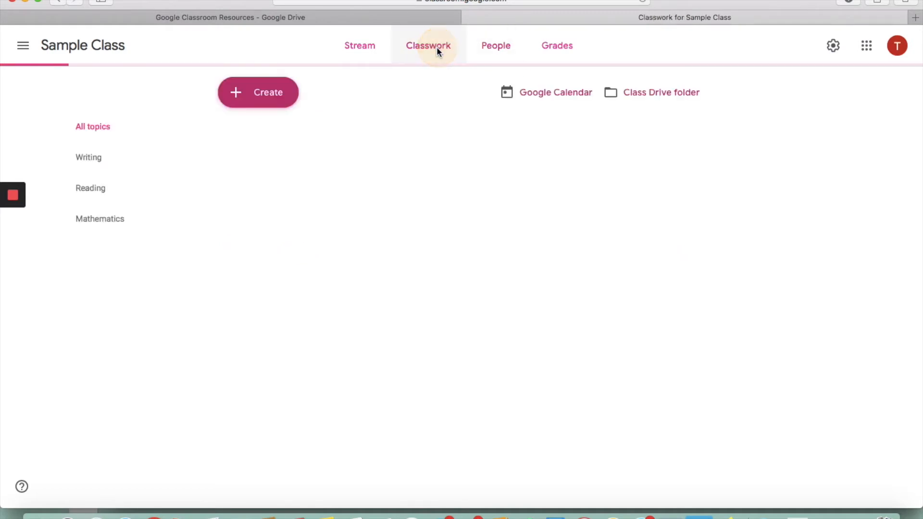
pyautogui.click(258, 92)
# Step: Start an assignment, add then remove Sample Class #2, and close the draft unposted
pyautogui.click(260, 129)
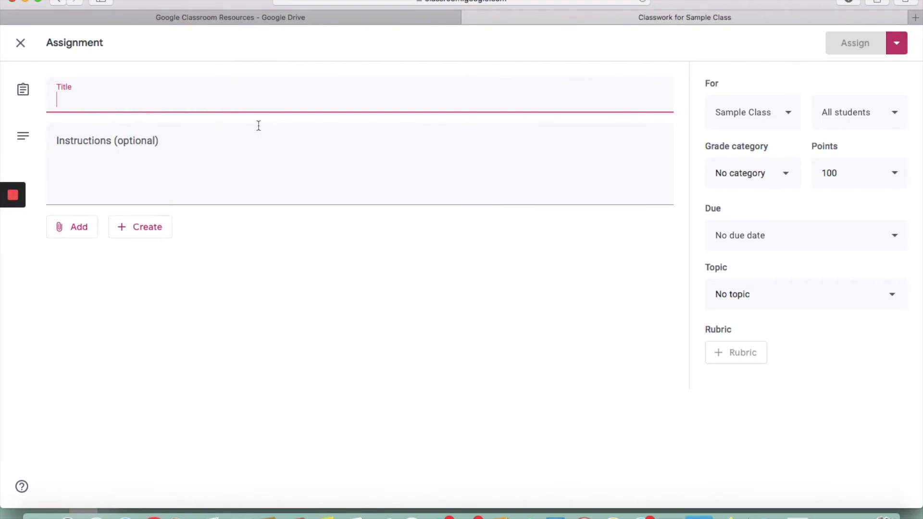
pyautogui.click(871, 123)
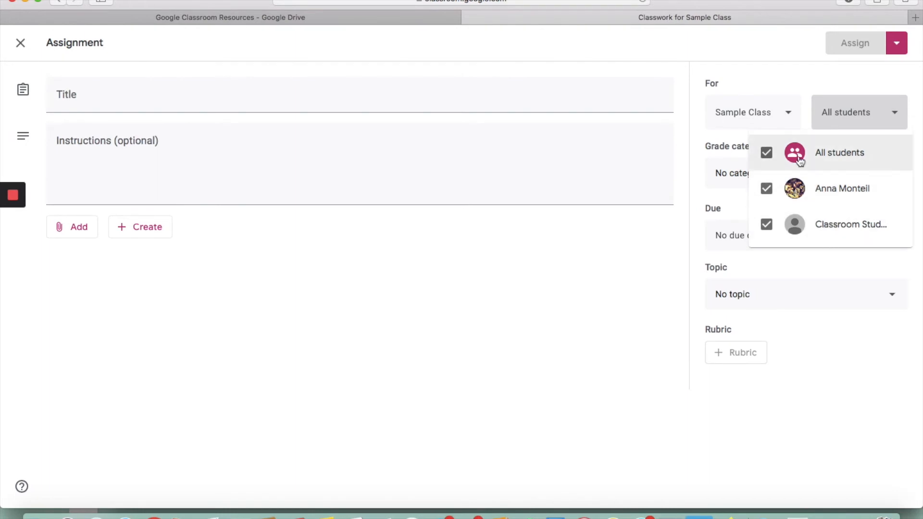
pyautogui.click(776, 118)
pyautogui.click(788, 115)
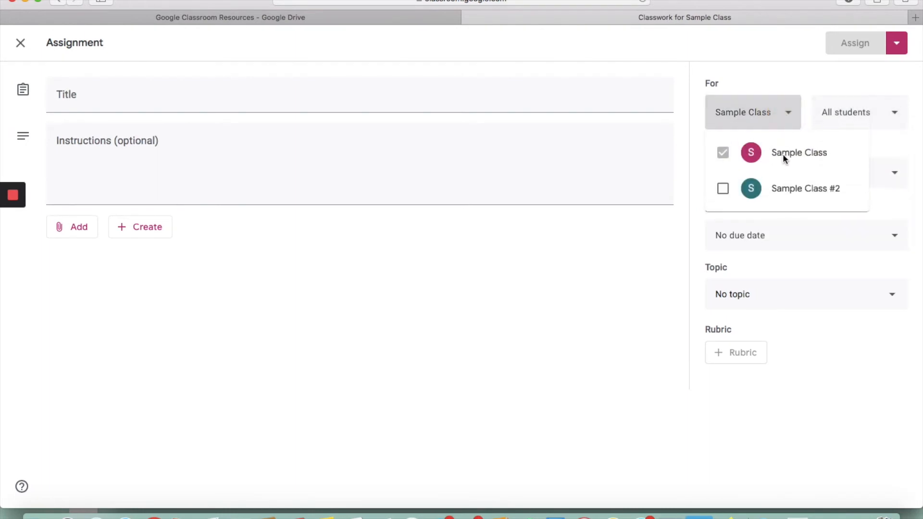
pyautogui.click(775, 192)
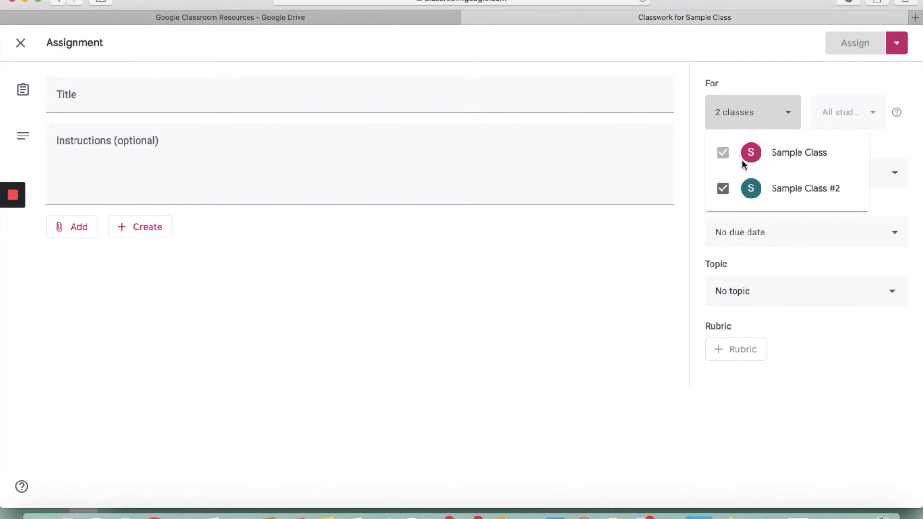
pyautogui.click(722, 189)
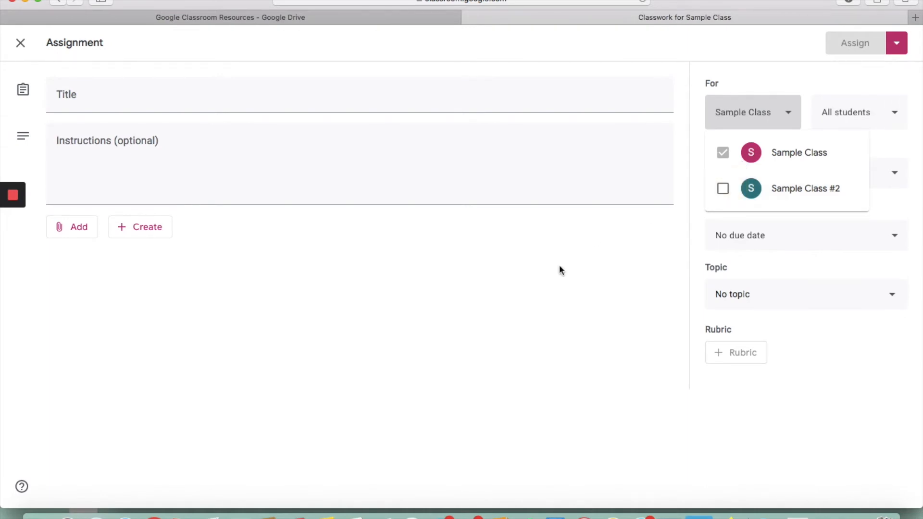
pyautogui.click(541, 282)
pyautogui.click(20, 43)
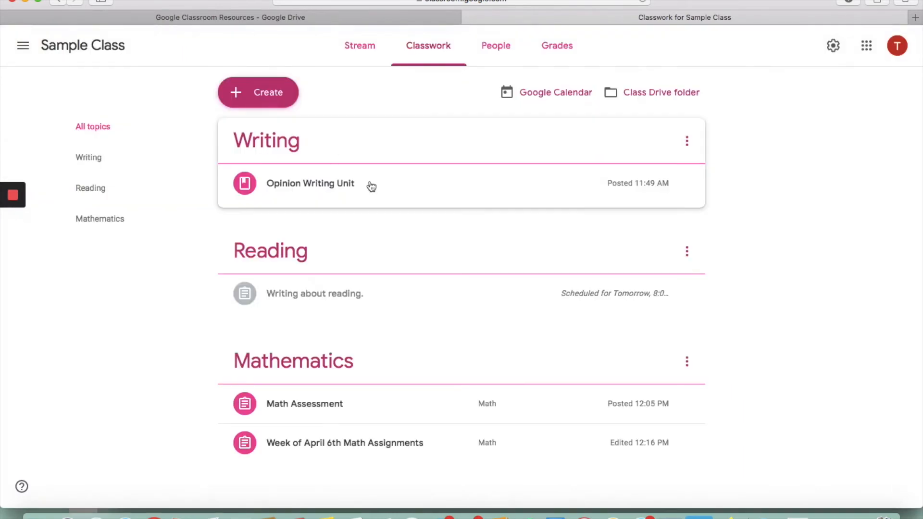
# Step: Check the roster of teacher, invited co-teacher and two students, then return to Classwork
pyautogui.click(499, 52)
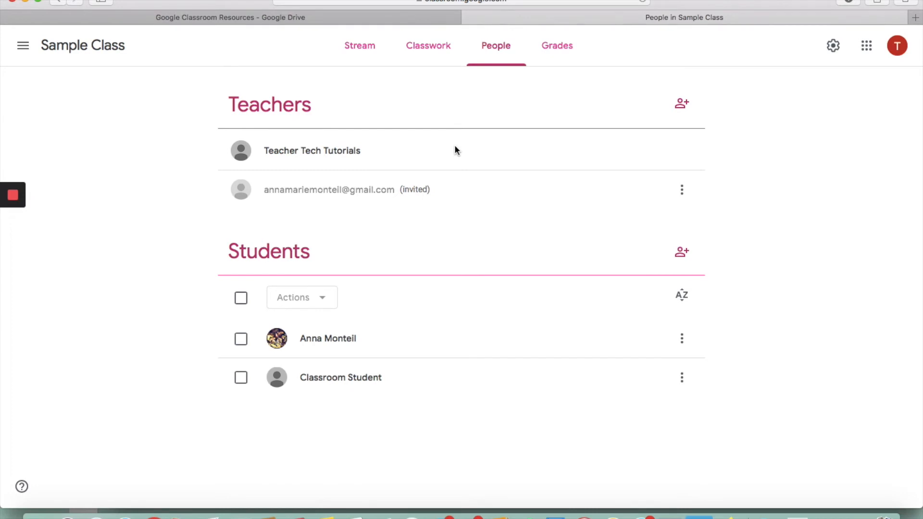
pyautogui.click(425, 48)
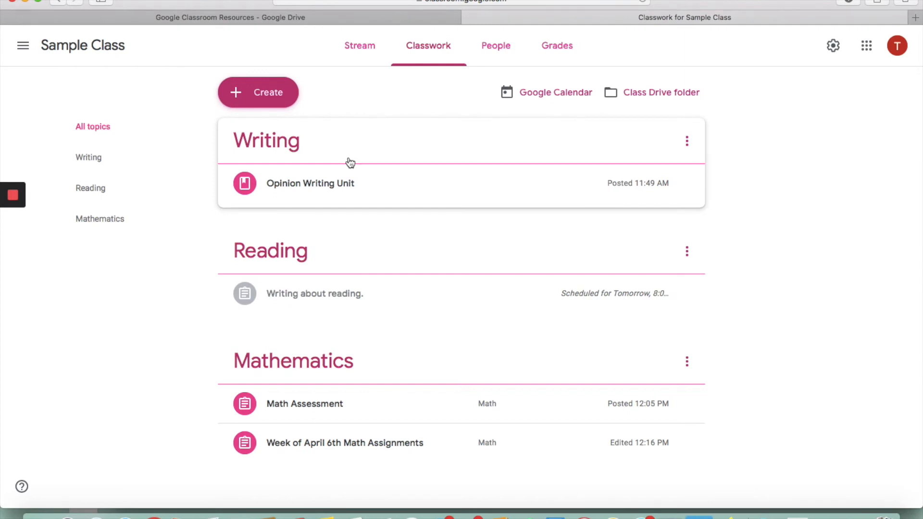
# Step: Open Sample Class's Drive folder from the Classwork page
pyautogui.click(650, 96)
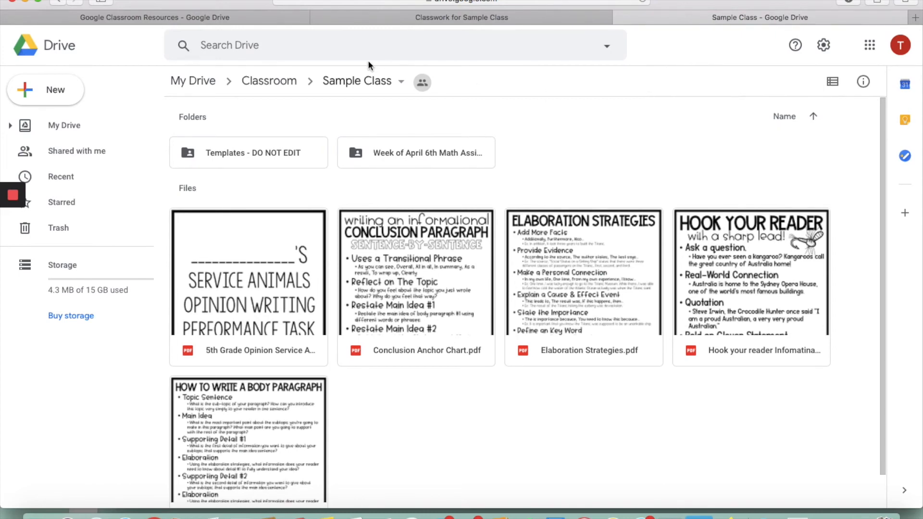
# Step: Go up to My Drive and open the Google Classroom Resources folder
pyautogui.click(185, 92)
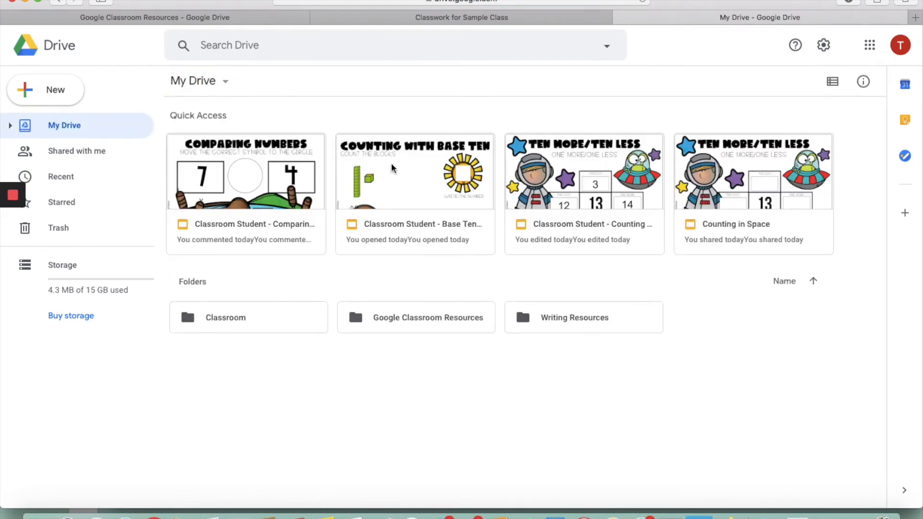
pyautogui.doubleClick(404, 320)
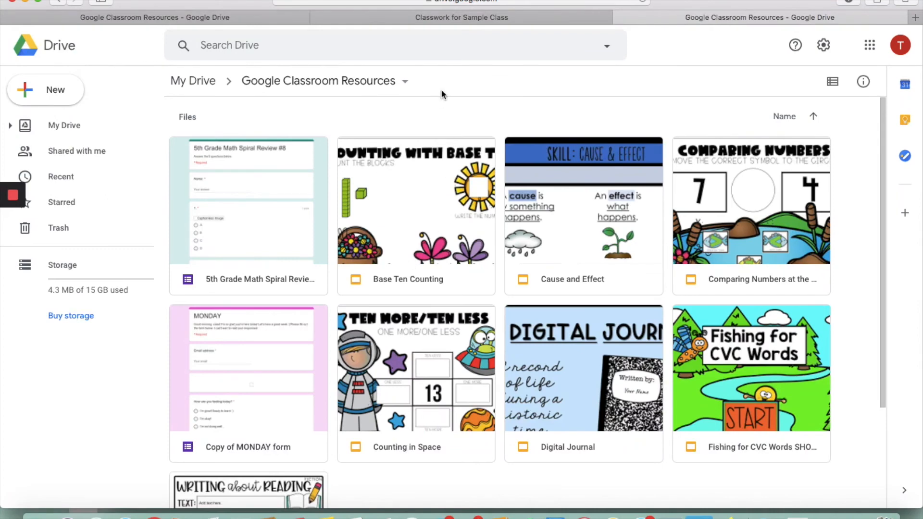
pyautogui.click(218, 18)
# Step: Return to the Sample Class tab and view its Stream with the red math banner
pyautogui.click(370, 18)
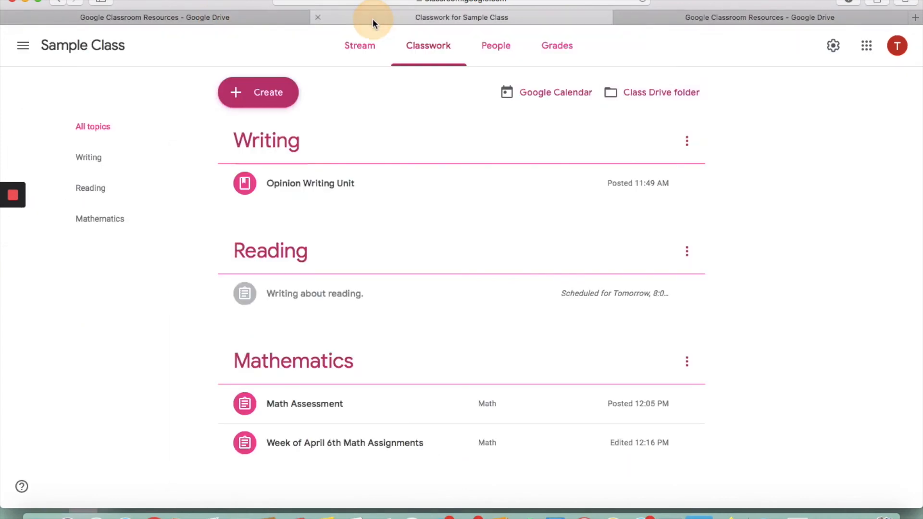
pyautogui.click(349, 64)
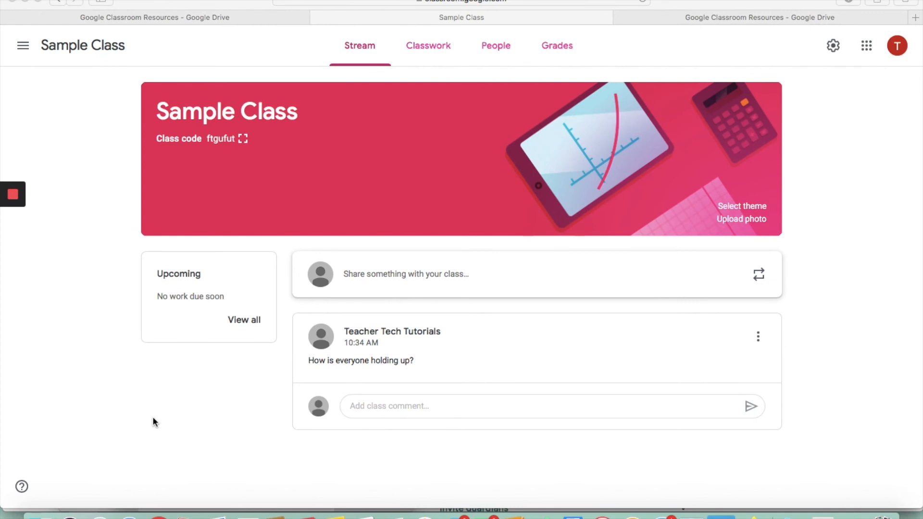
pyautogui.click(502, 50)
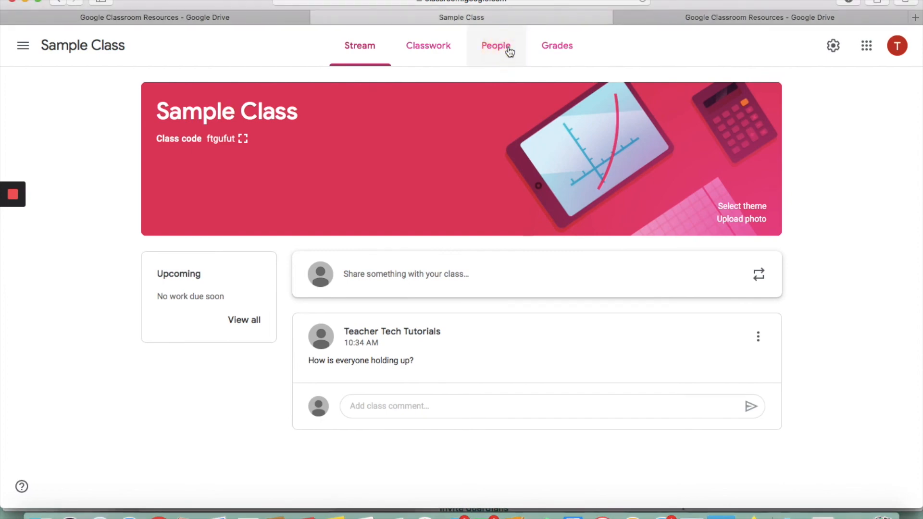
# Step: Review one student's assigned work from People, then bring up the Invite students dialog
pyautogui.click(510, 51)
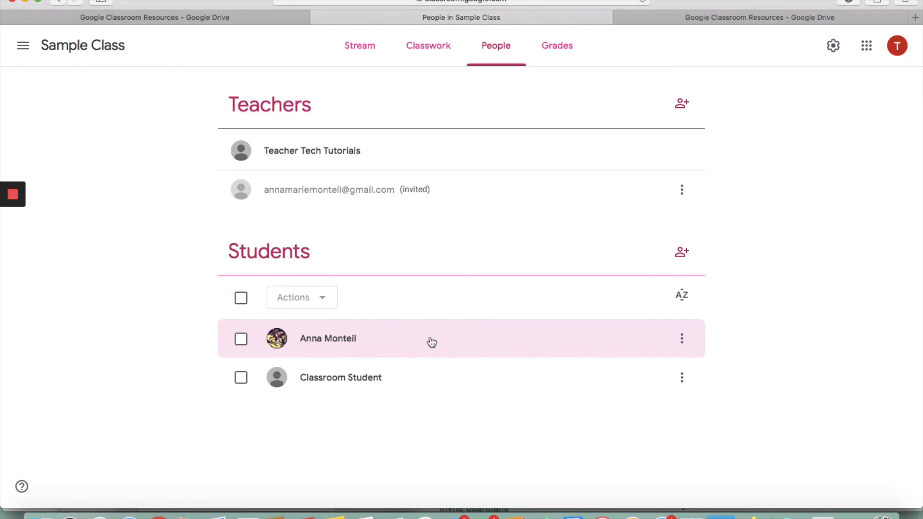
pyautogui.click(503, 345)
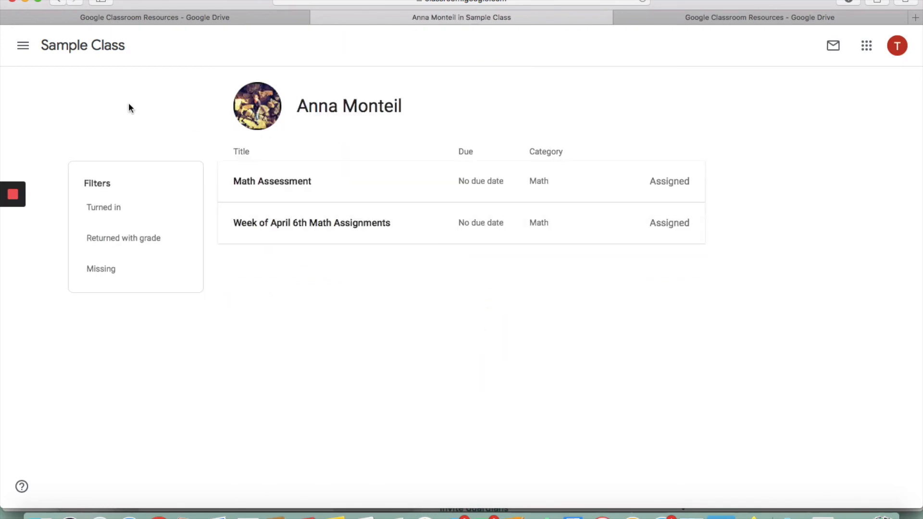
pyautogui.click(56, 2)
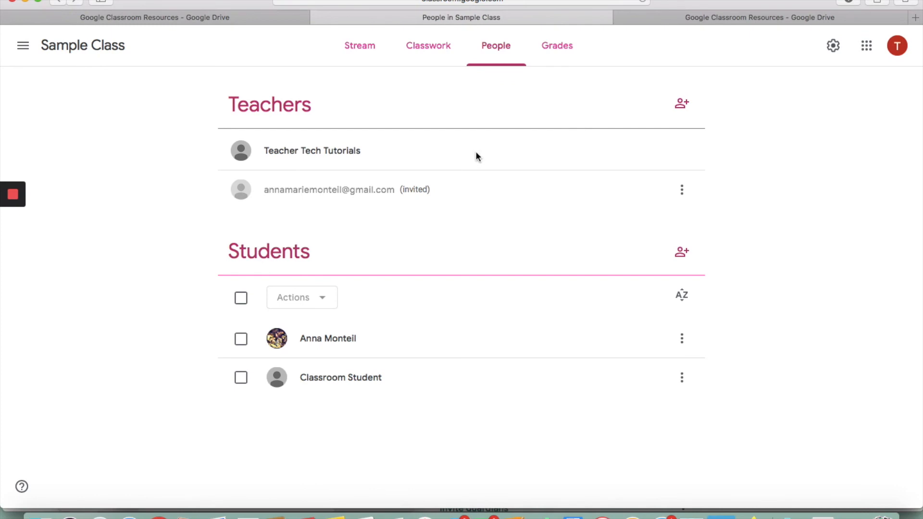
pyautogui.click(683, 254)
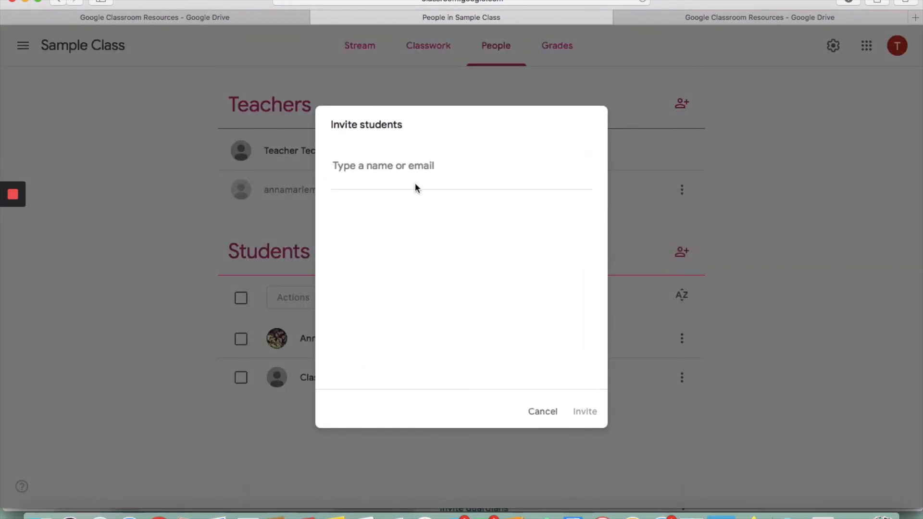
# Step: Cancel the Invite students dialog without inviting anyone and go back to Sample Class's Stream
pyautogui.click(542, 412)
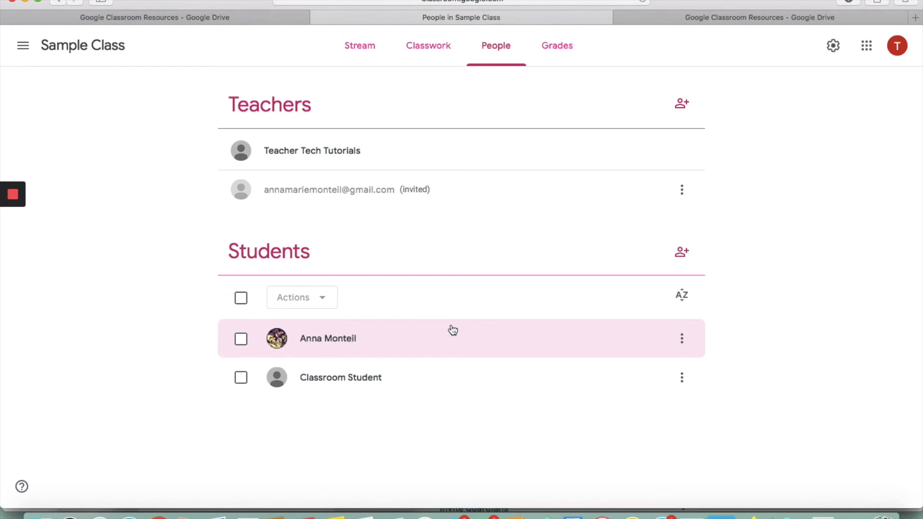
pyautogui.click(366, 48)
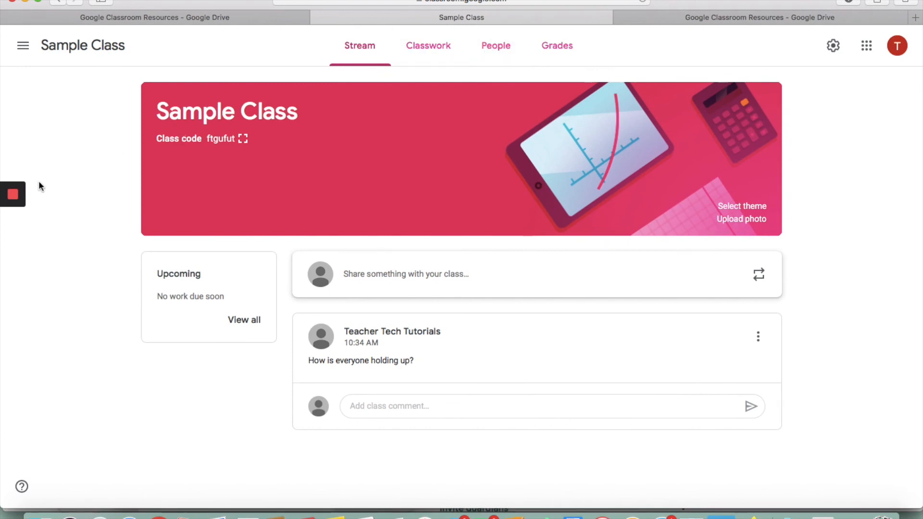
pyautogui.moveTo(21, 191)
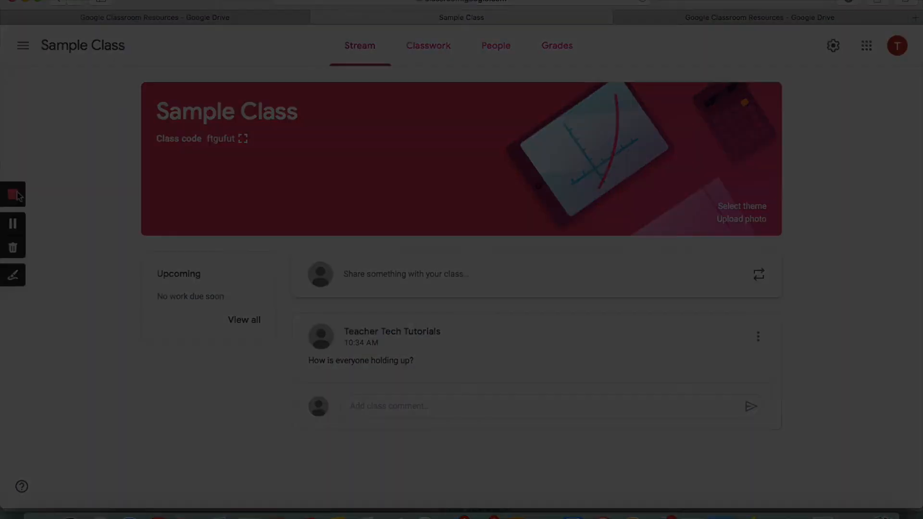